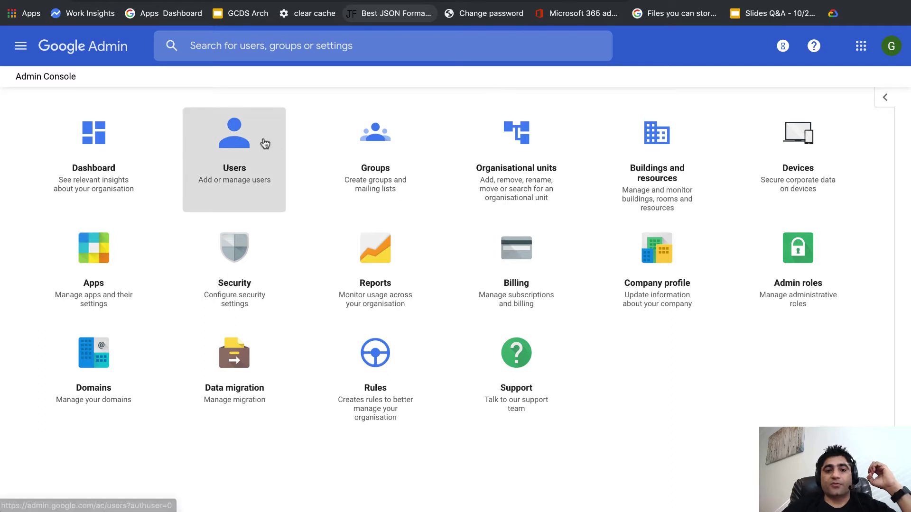
Filter the Google Admin user list to the three Contractors organisational unit users.
left_click(265, 145)
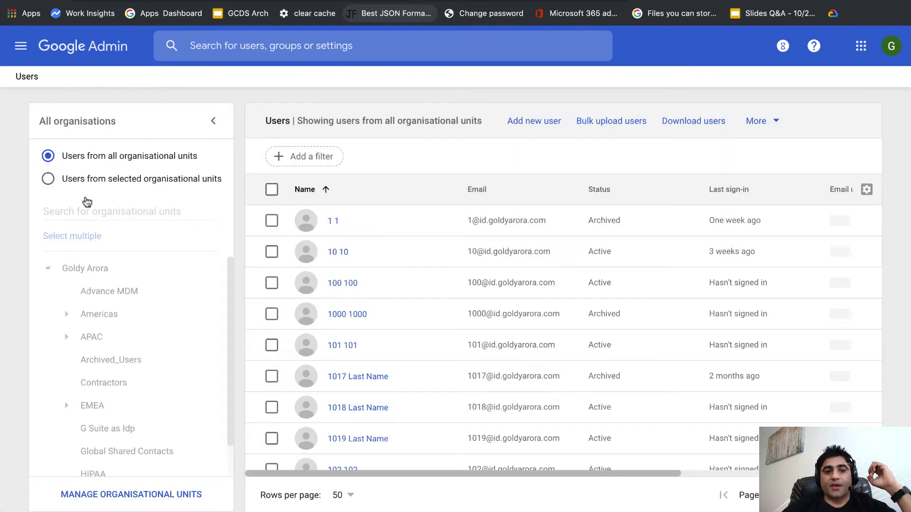
left_click(97, 385)
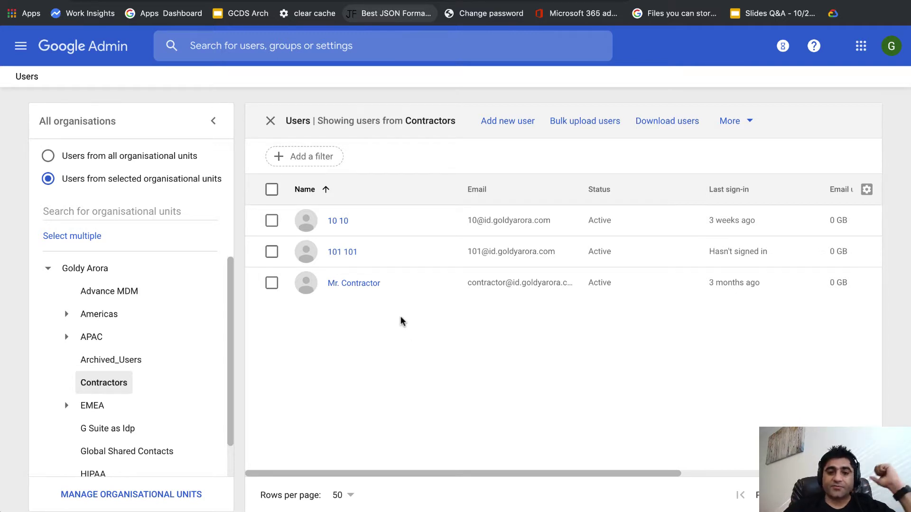
mouse_move(361, 216)
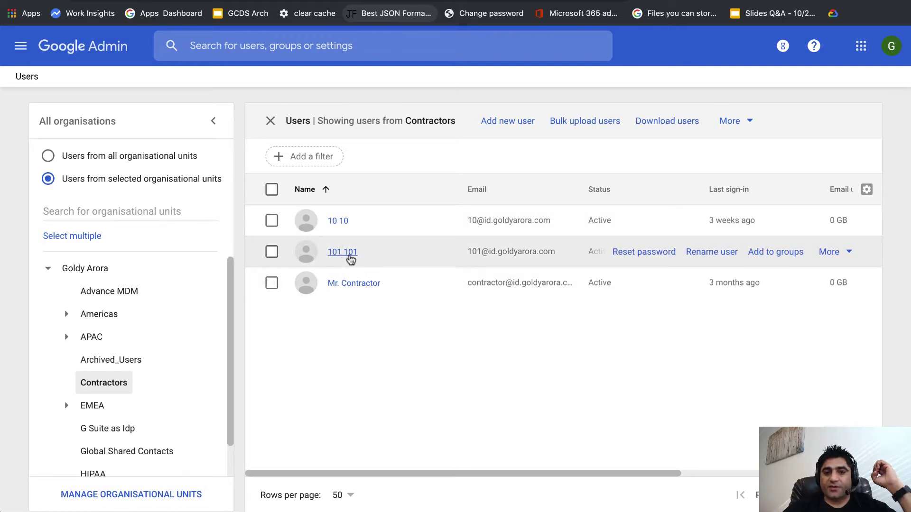
Review user 101 101's assigned licences, then return to the Contractors-filtered user list.
left_click(347, 257)
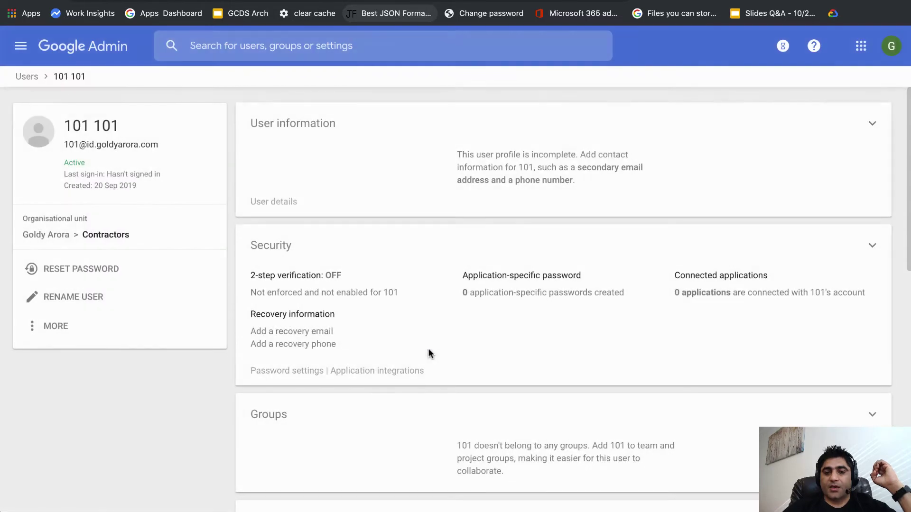
scroll(428, 352, "down", 10)
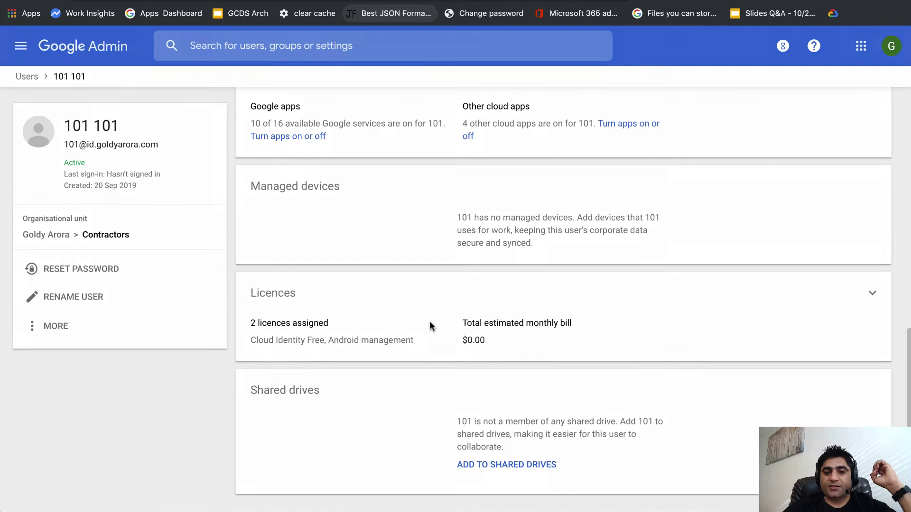
left_click(430, 335)
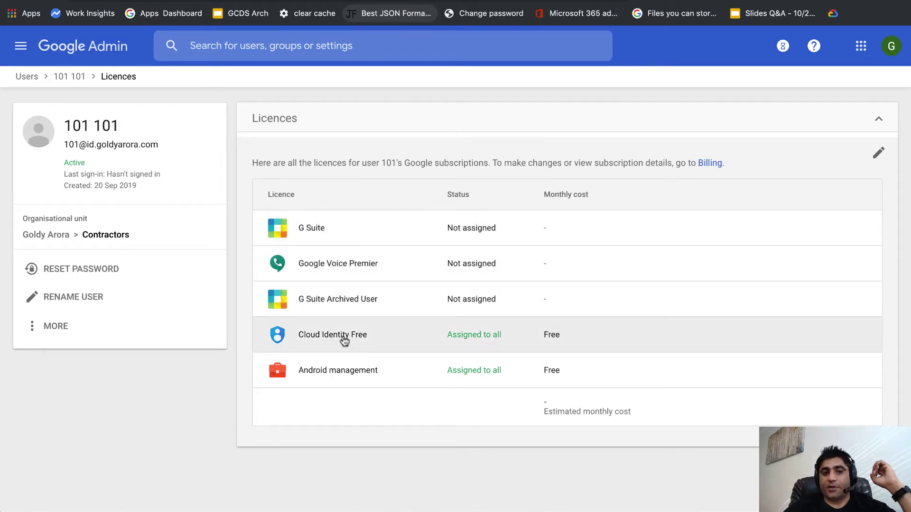
key("alt+Left")
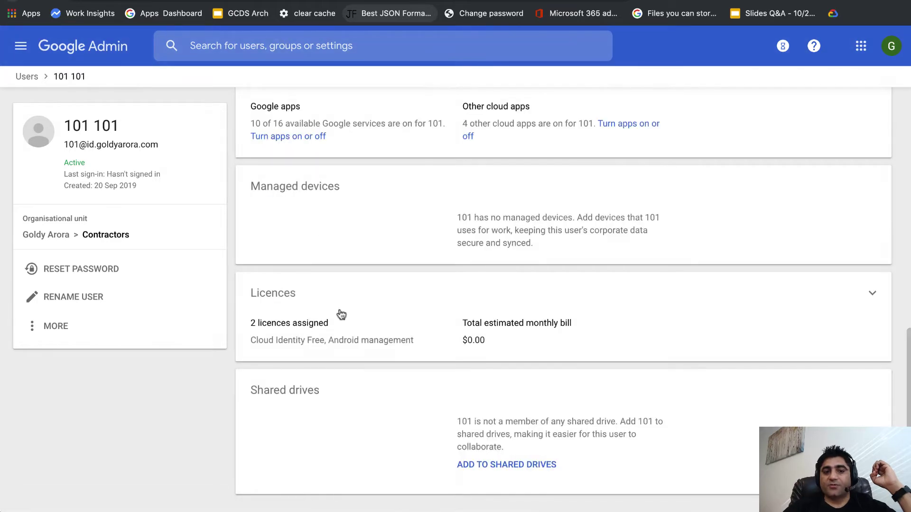
left_click(27, 78)
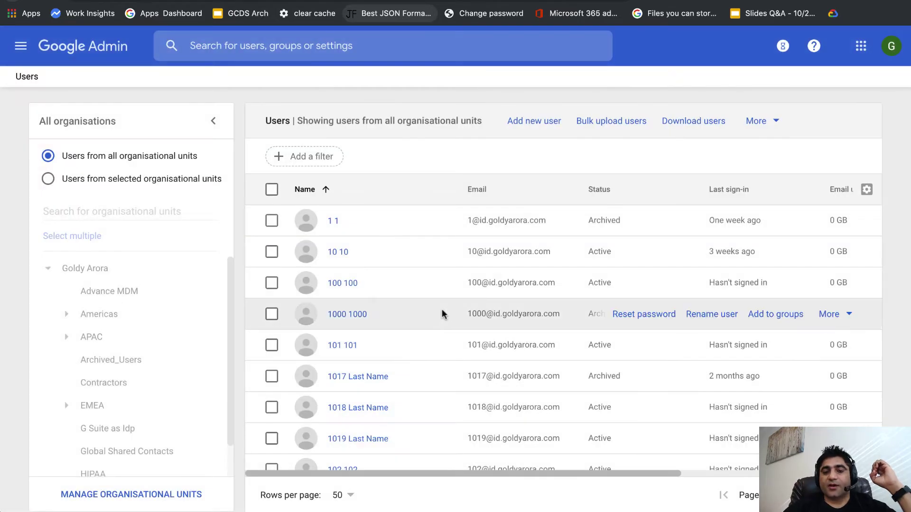
left_click(104, 382)
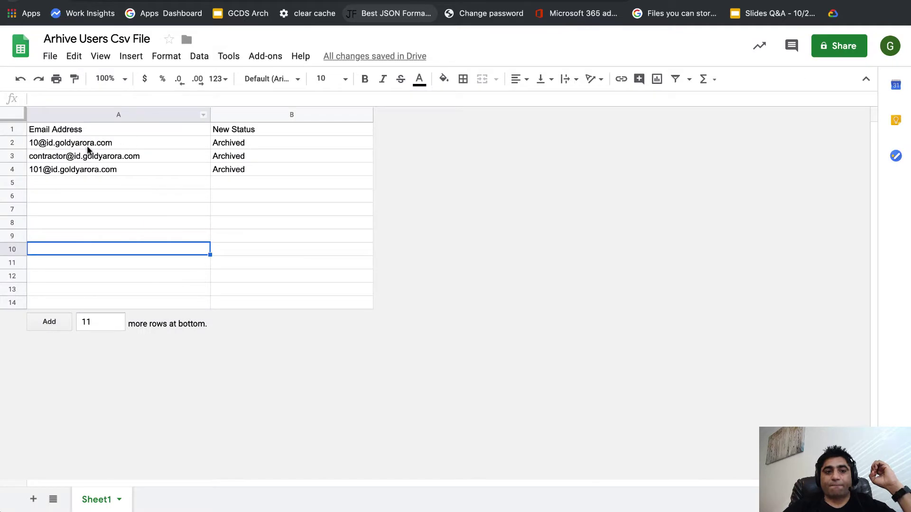
Check the three contractor emails in A2:A4 and their Archived status, then return to Google Admin.
left_click(87, 146)
left_click(64, 130)
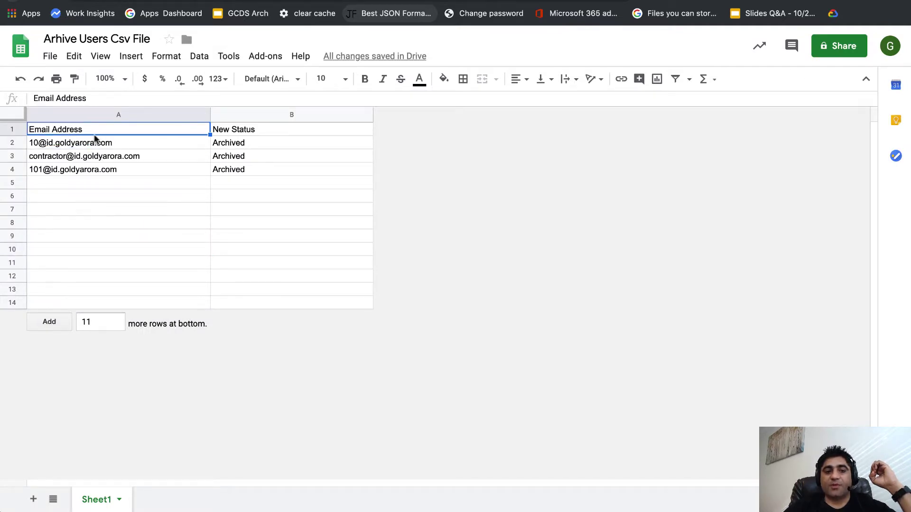
left_click(94, 182)
left_click(123, 144)
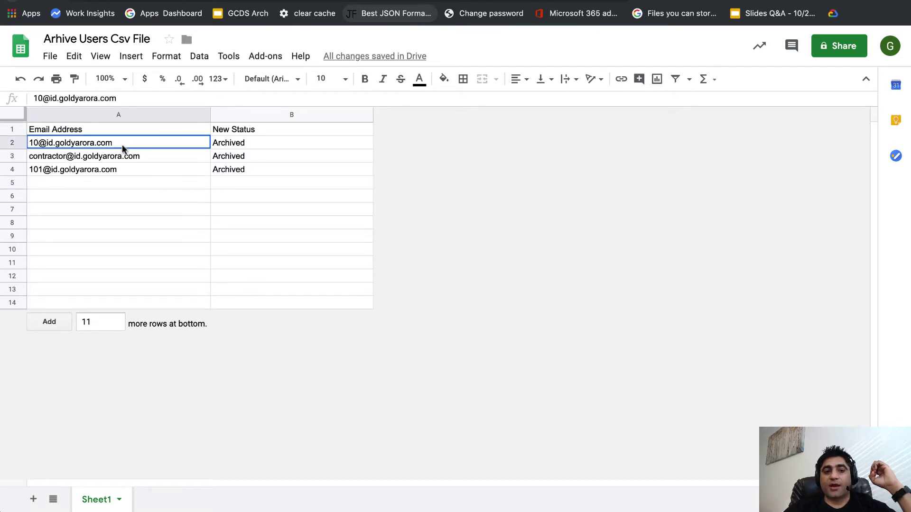
left_click_drag(122, 144, 115, 169)
left_click(91, 184)
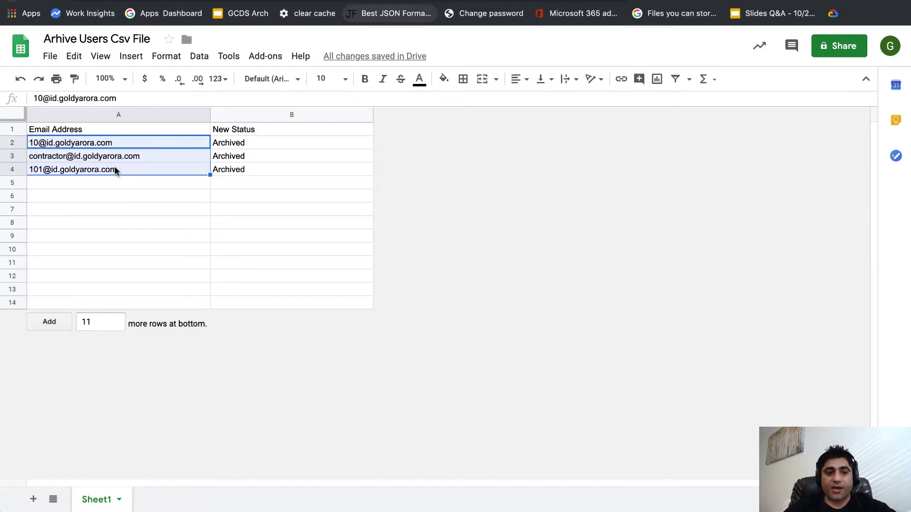
left_click(244, 145)
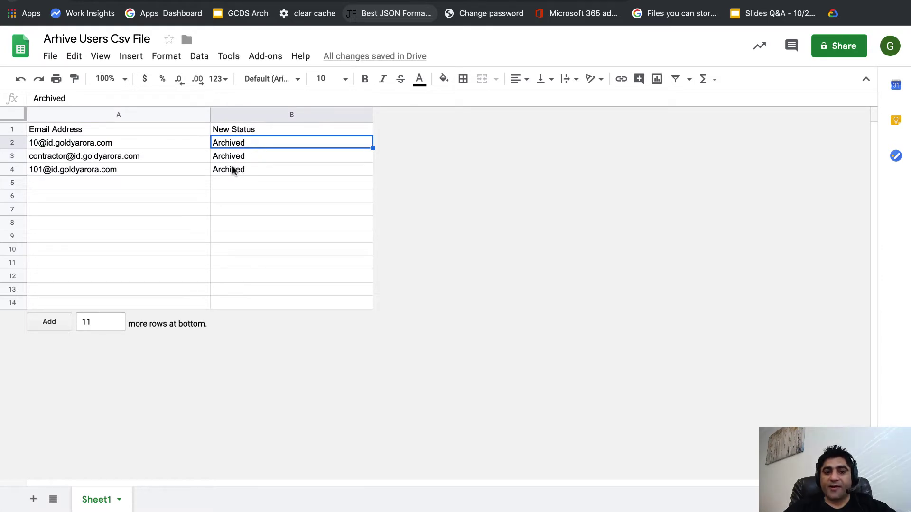
left_click(163, 169)
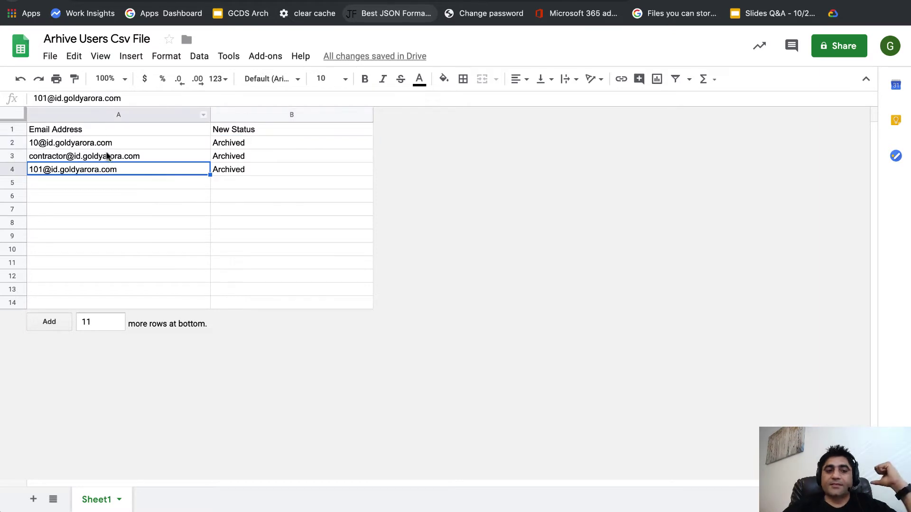
key("ctrl+Tab")
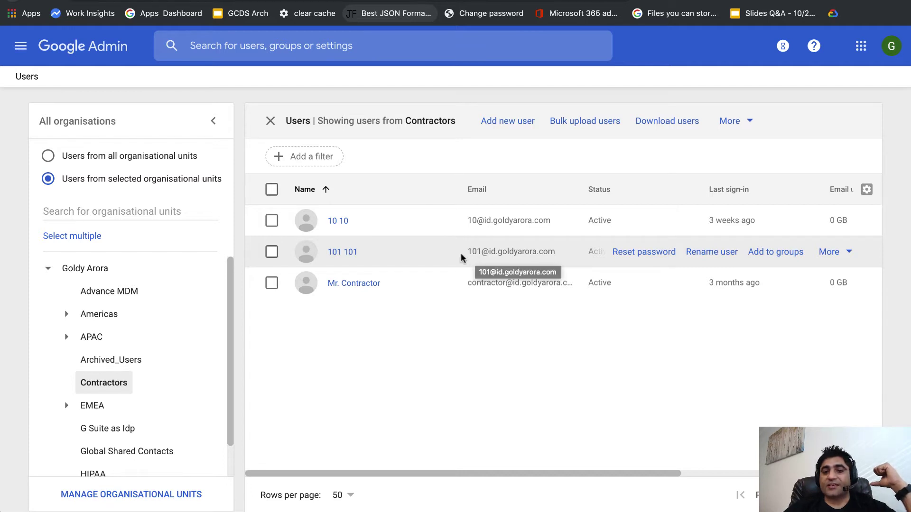
Download the Arhive Users Csv File sheet as a Comma-separated values (.csv) file.
left_click_drag(467, 251, 553, 251)
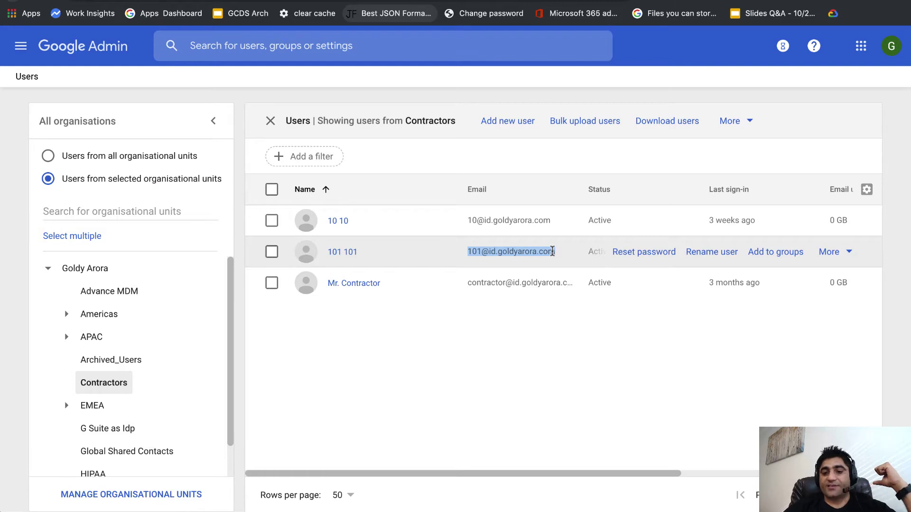
left_click(552, 252)
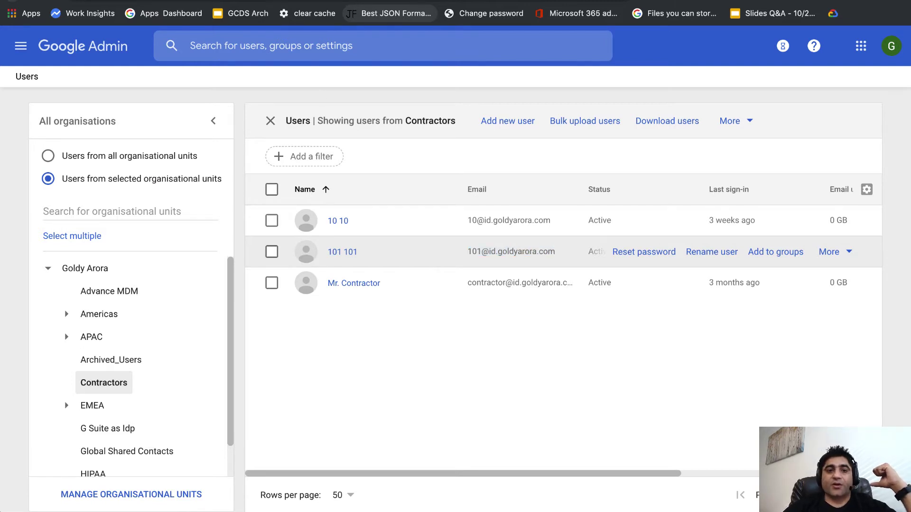
key("ctrl+Tab")
left_click(50, 56)
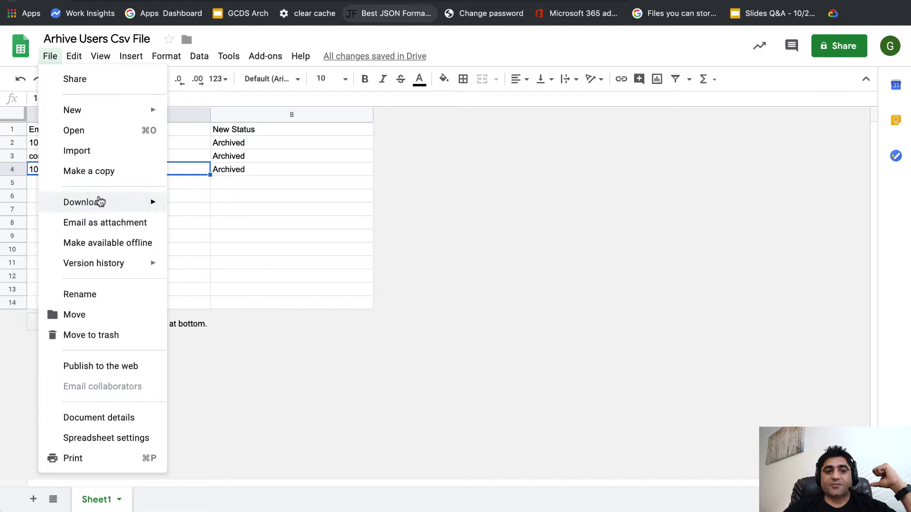
mouse_move(99, 201)
left_click(204, 288)
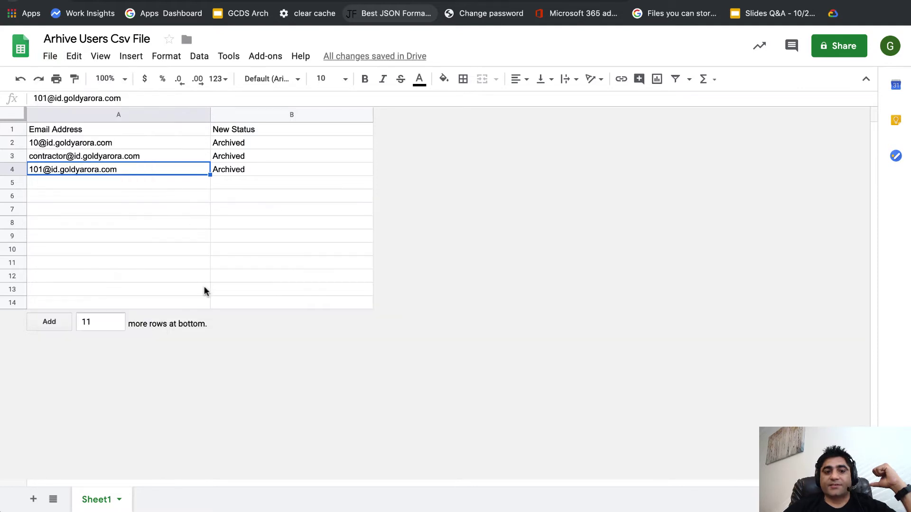
key("ctrl+shift+Tab")
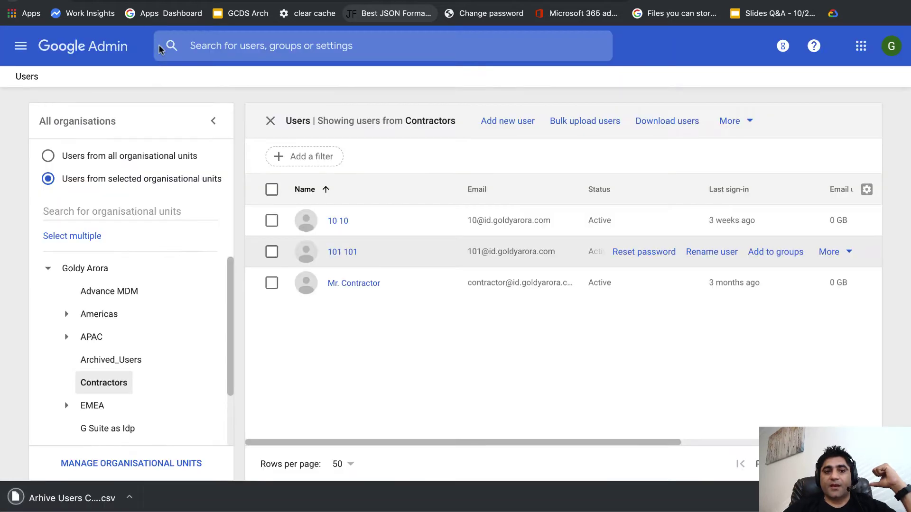
Bulk-upload the downloaded archive users CSV in Google Admin.
left_click(578, 123)
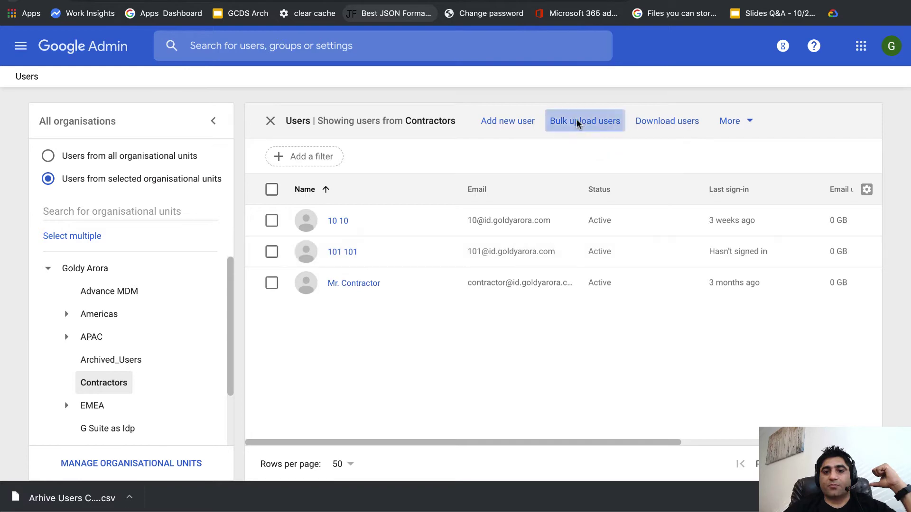
left_click(353, 252)
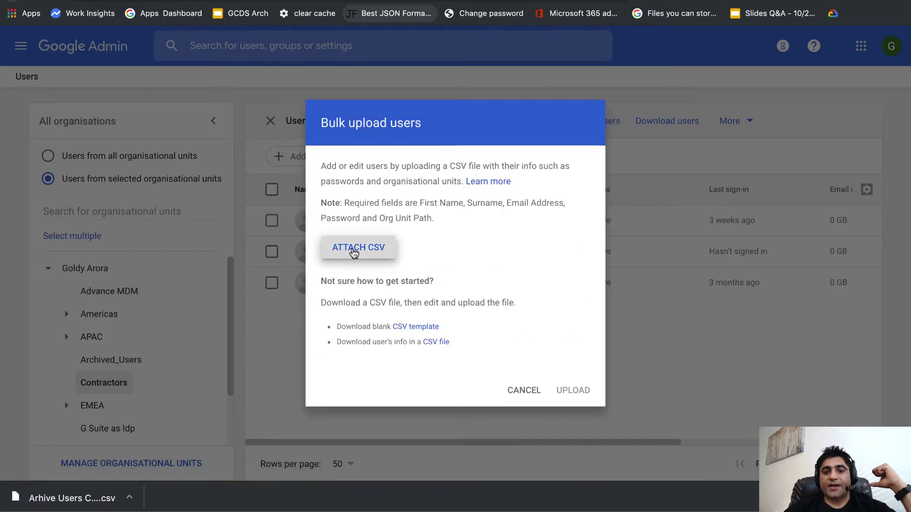
left_click(366, 37)
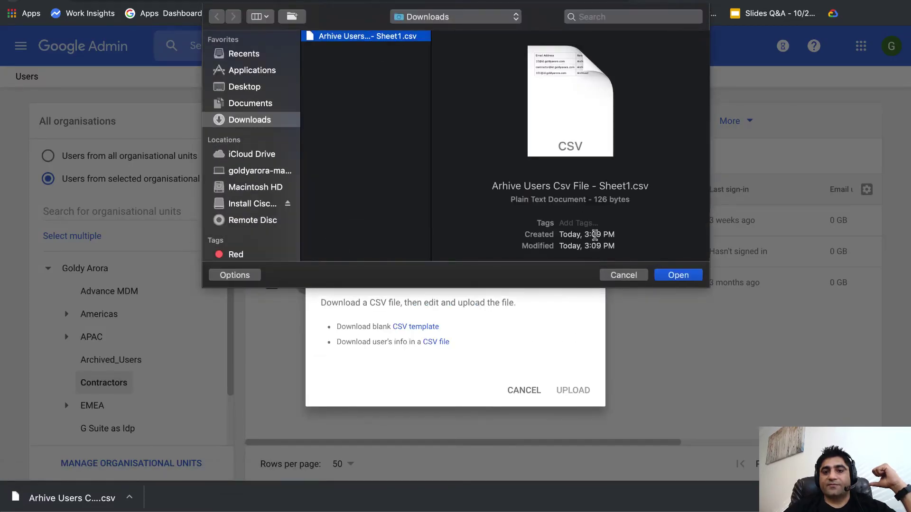
left_click(679, 276)
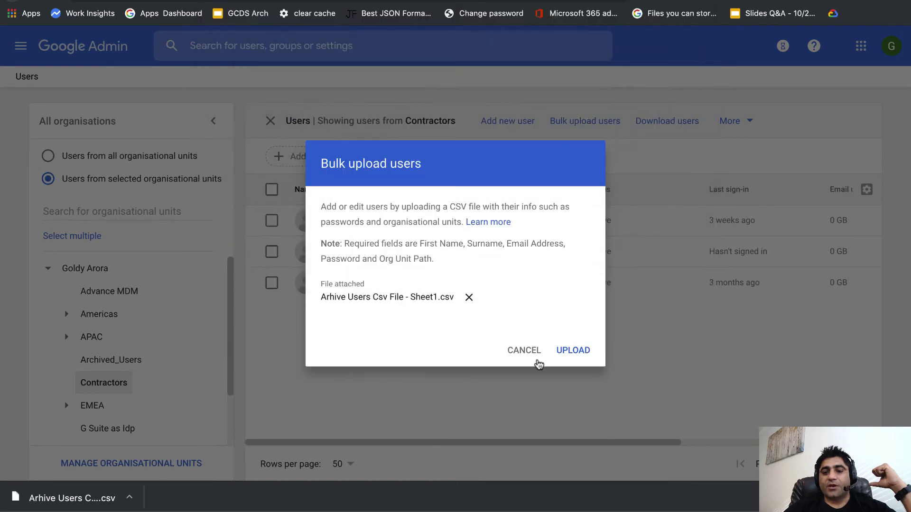
left_click(575, 352)
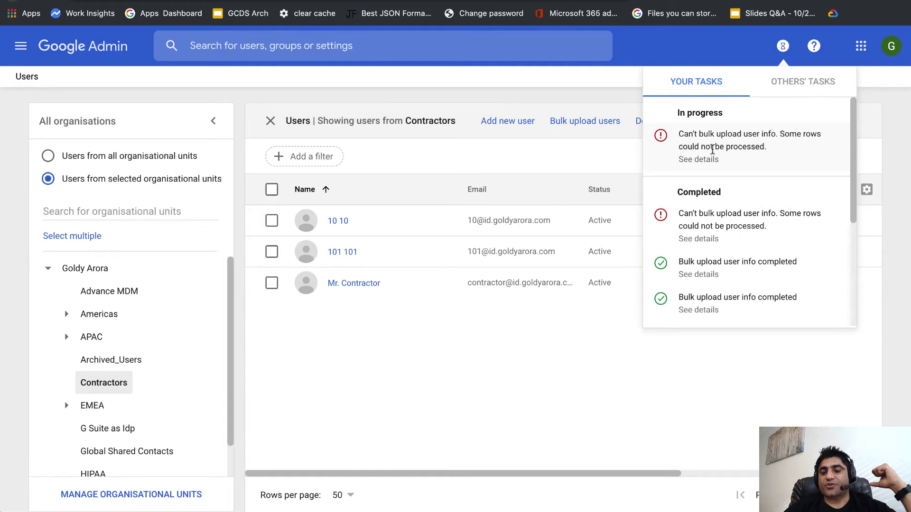
Inspect the upload log's failed row, which lacked archived user licences, then refilter to Contractors.
left_click(707, 162)
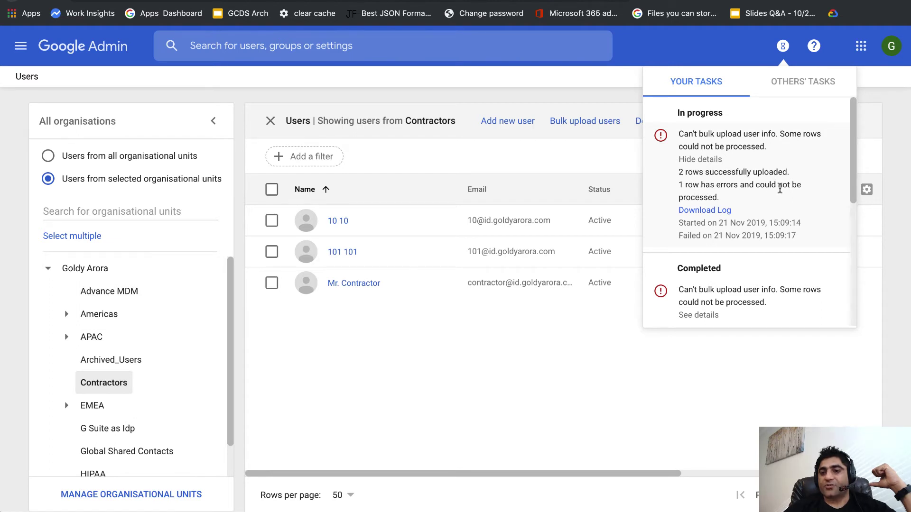
left_click(694, 212)
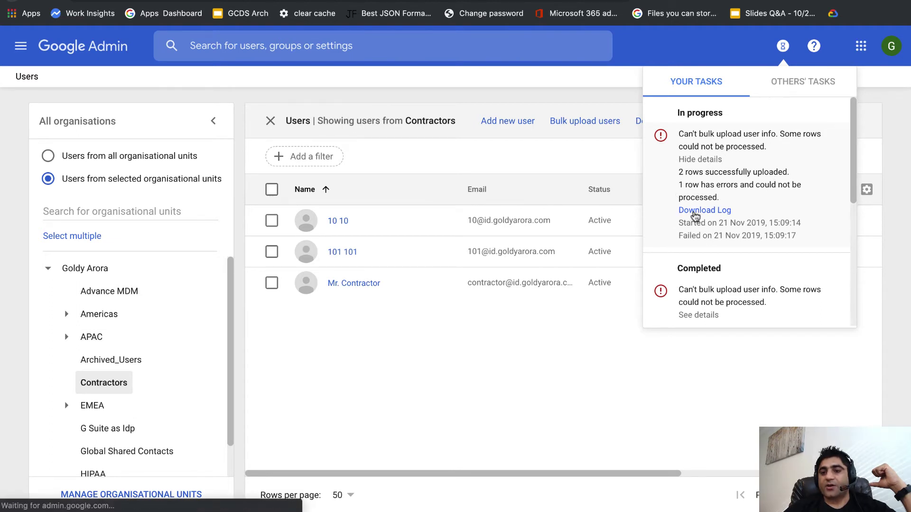
left_click(45, 496)
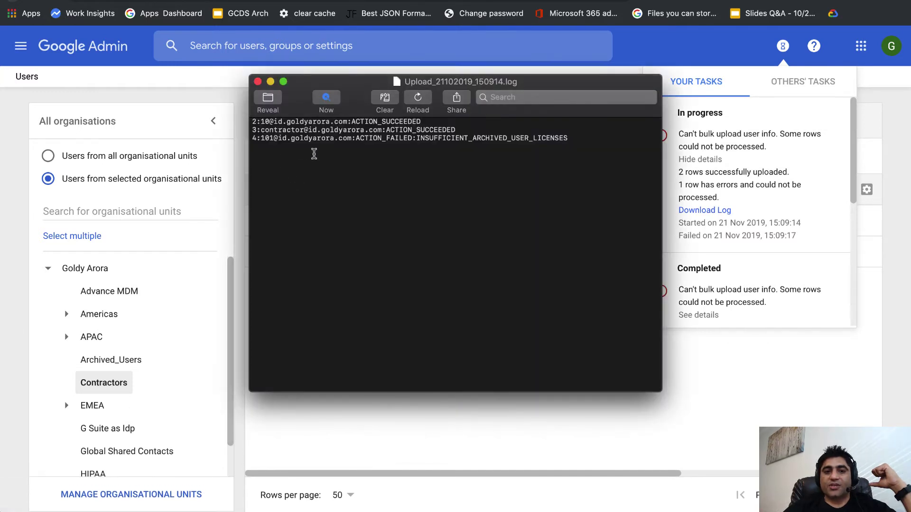
left_click_drag(260, 139, 571, 136)
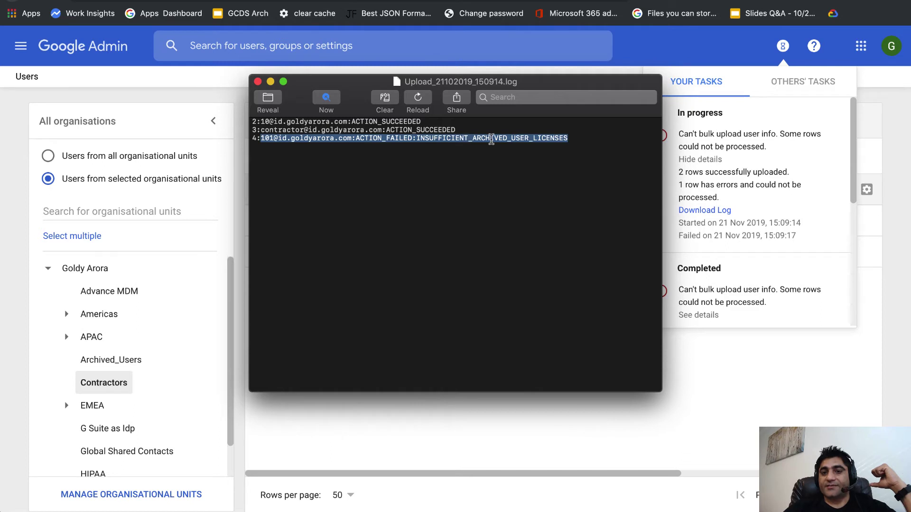
left_click(258, 82)
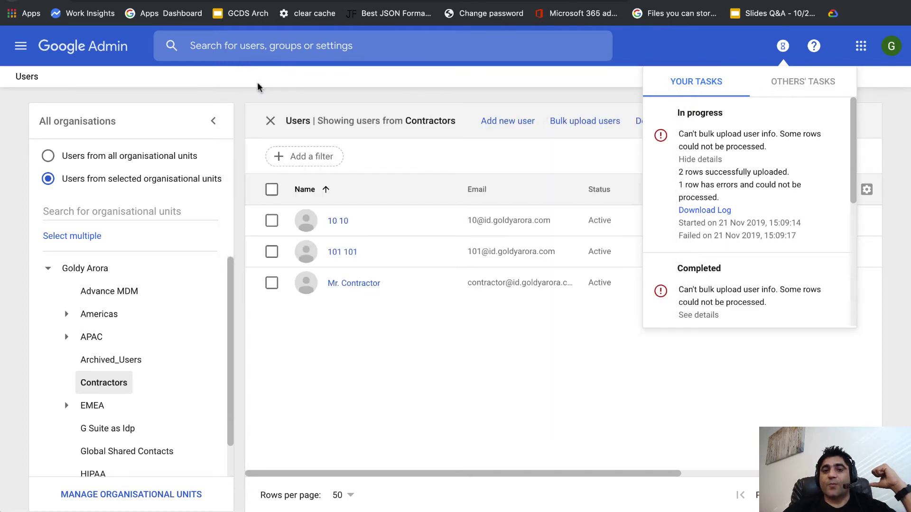
left_click(556, 96)
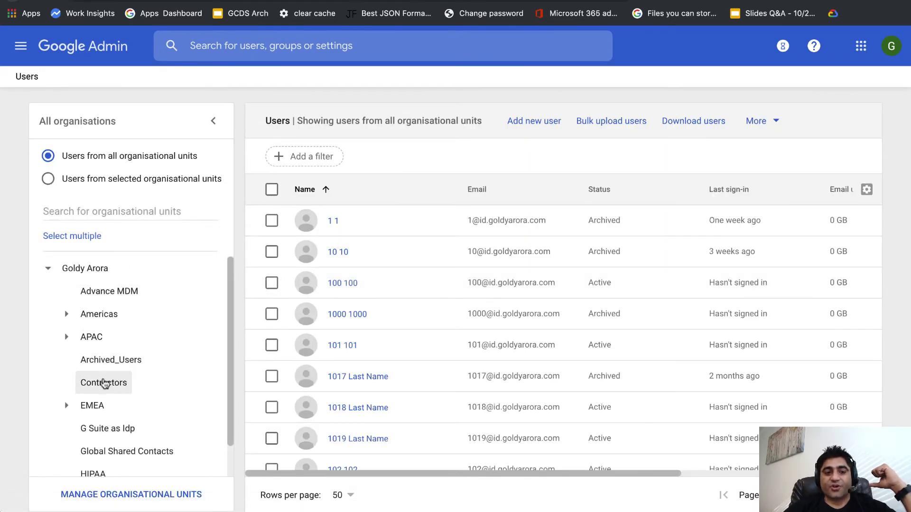
left_click(104, 383)
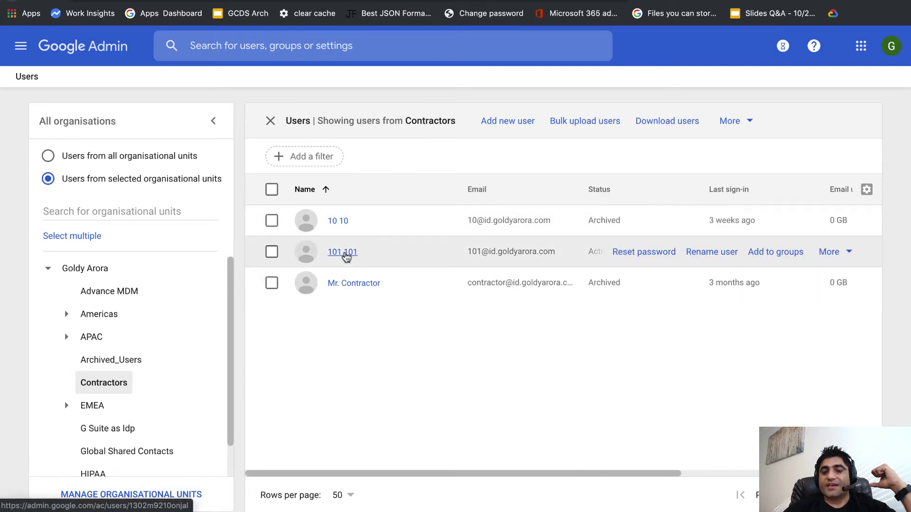
Assign and save the G Suite Enterprise licence for user 101 101.
left_click(345, 253)
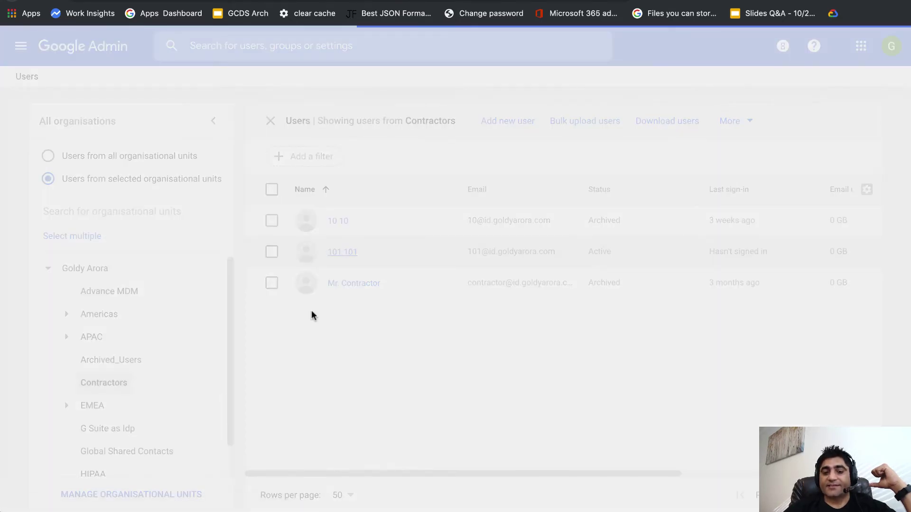
scroll(311, 313, "down", 10)
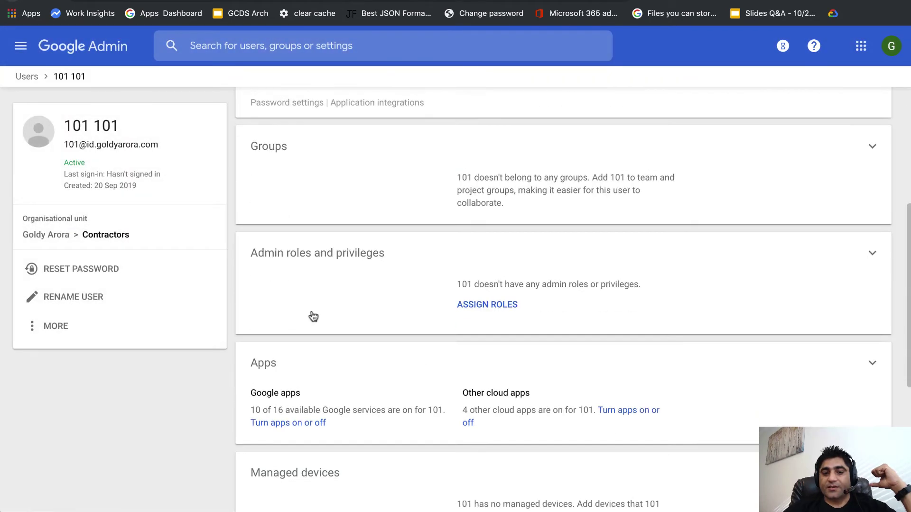
left_click(354, 311)
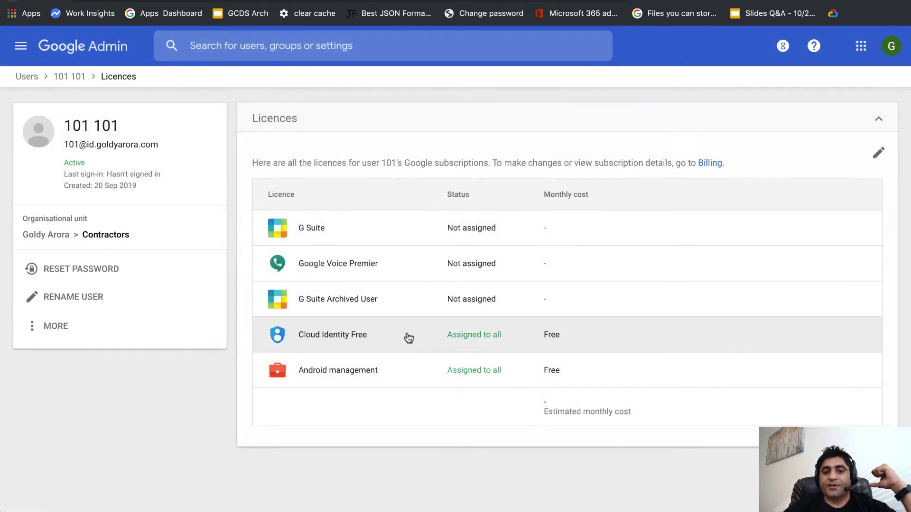
left_click(878, 153)
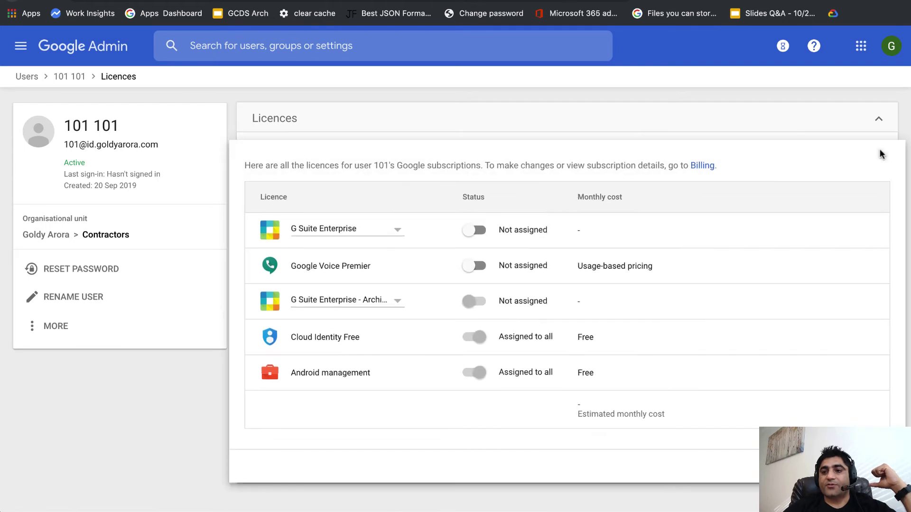
left_click(481, 233)
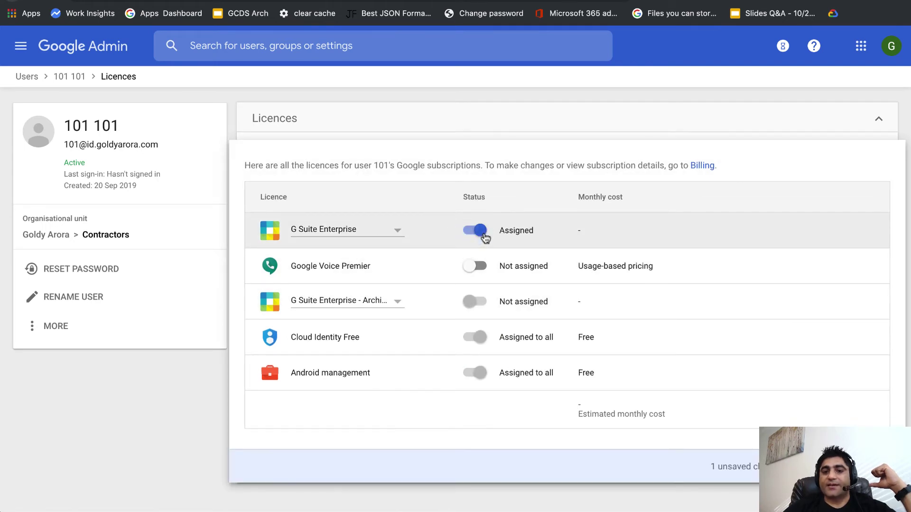
left_click(873, 466)
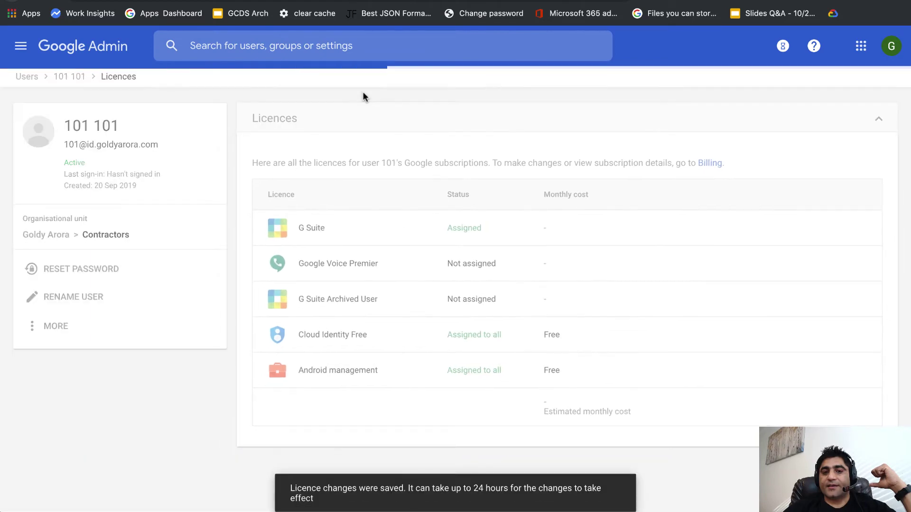
left_click(69, 78)
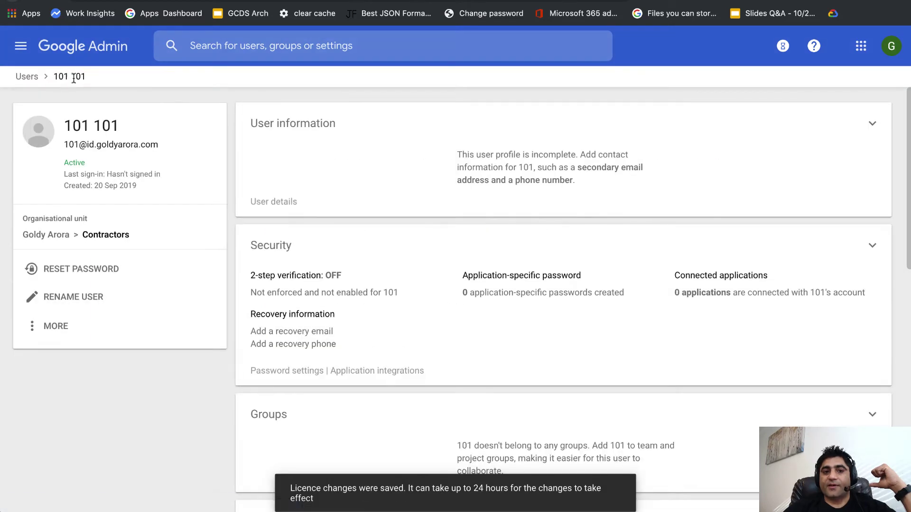
Re-upload the archive CSV and confirm all three Contractors users now show Archived.
left_click(25, 77)
left_click(595, 133)
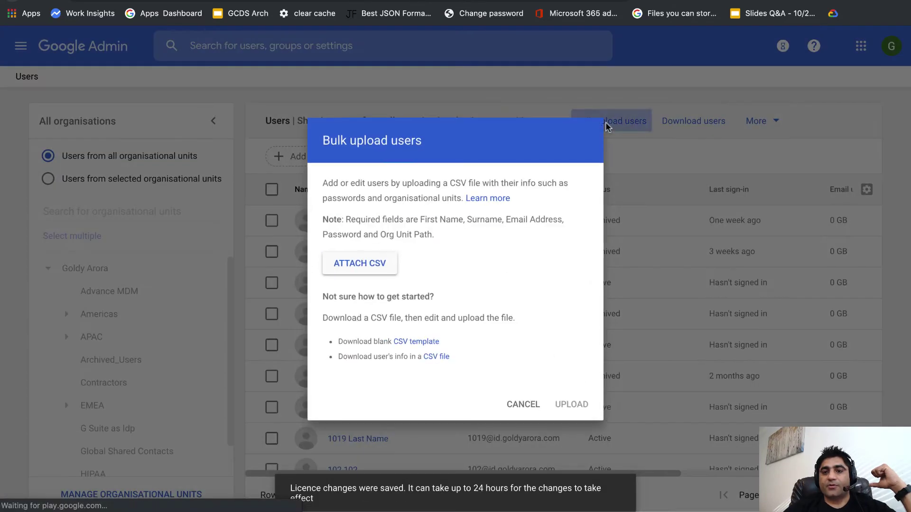
left_click(386, 268)
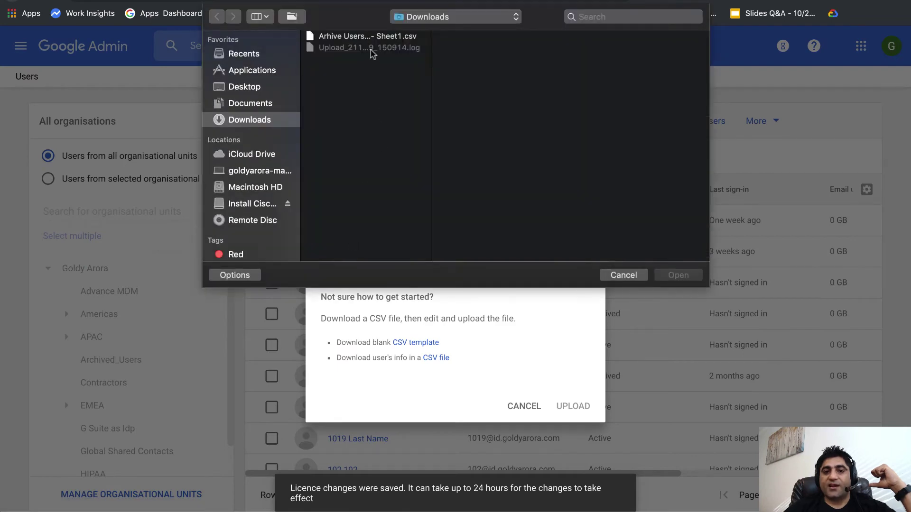
left_click(368, 37)
left_click(679, 275)
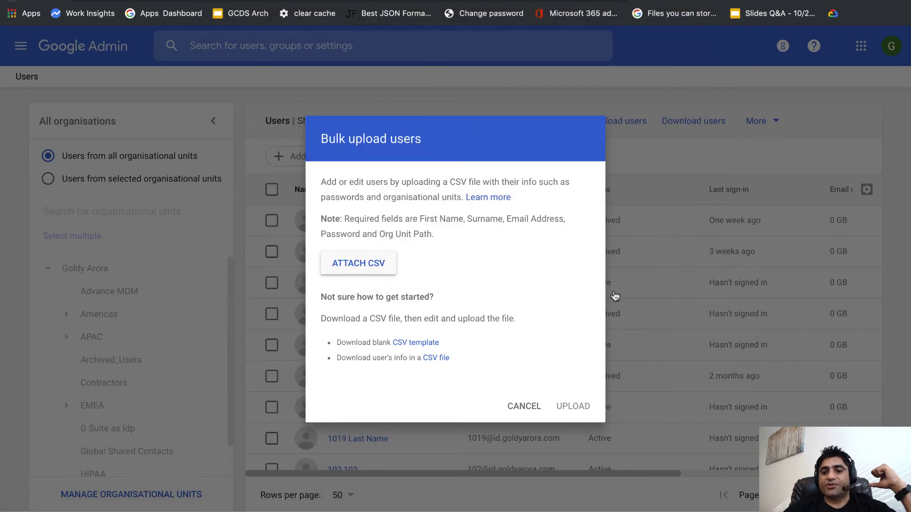
left_click(573, 365)
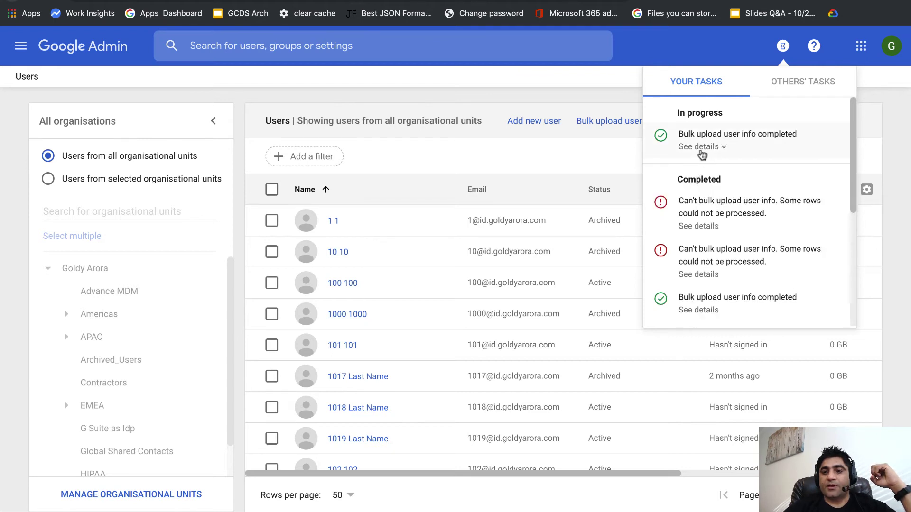
left_click(697, 148)
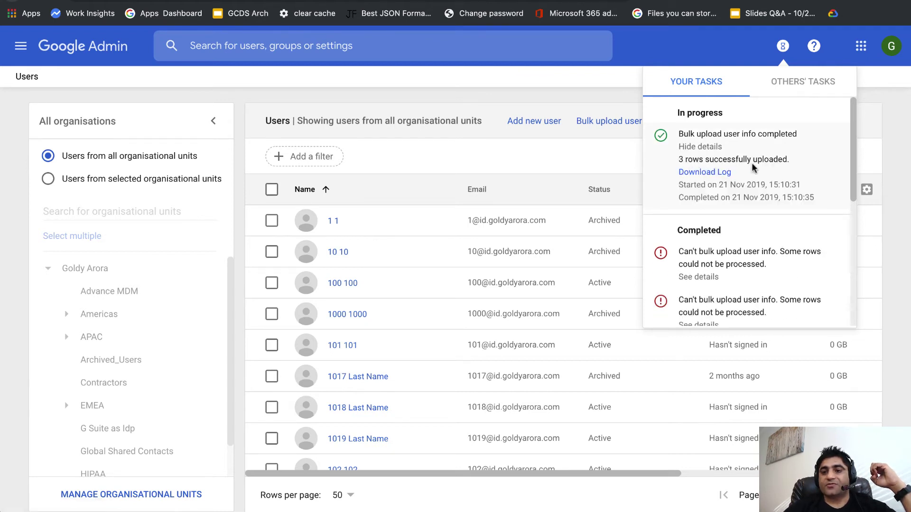
left_click(100, 387)
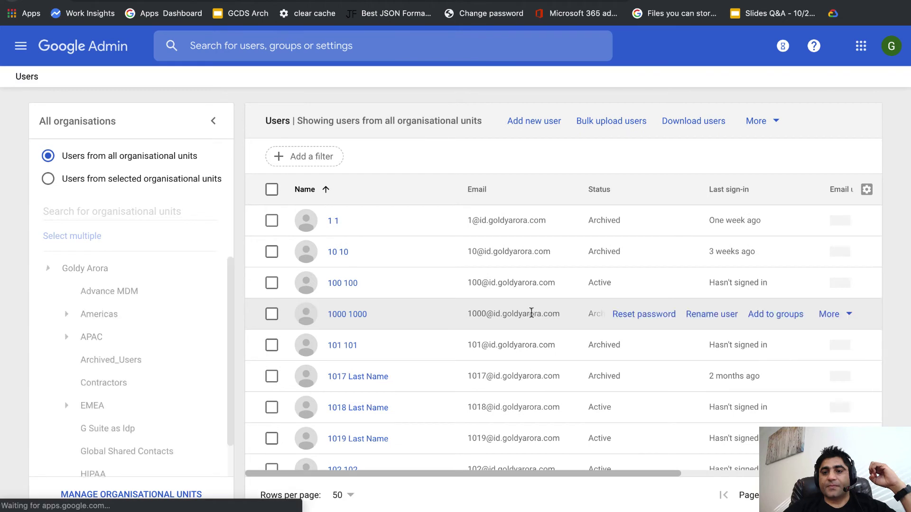
left_click(91, 391)
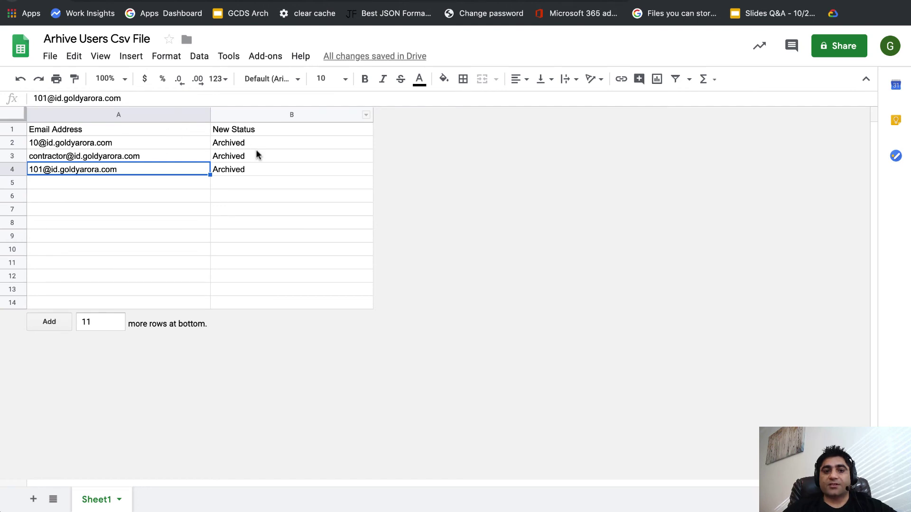
Change the New Status in B2:B4 from Archived to Active.
double_click(232, 147)
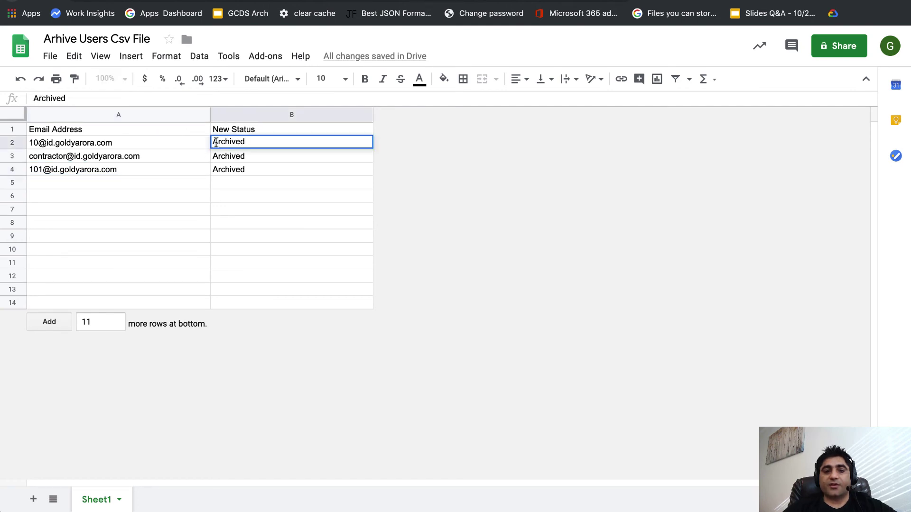
double_click(214, 141)
key("BackSpace")
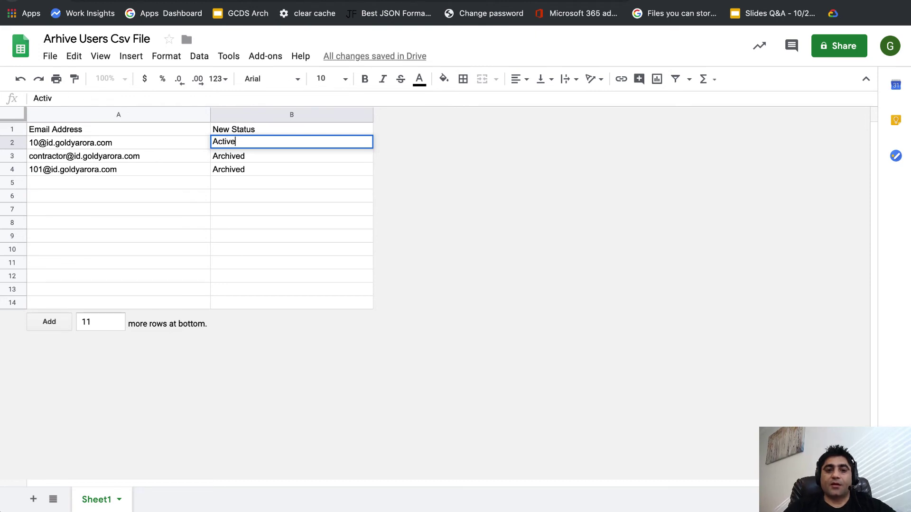
key("Return")
key("Up")
key("ctrl+c")
key("Down")
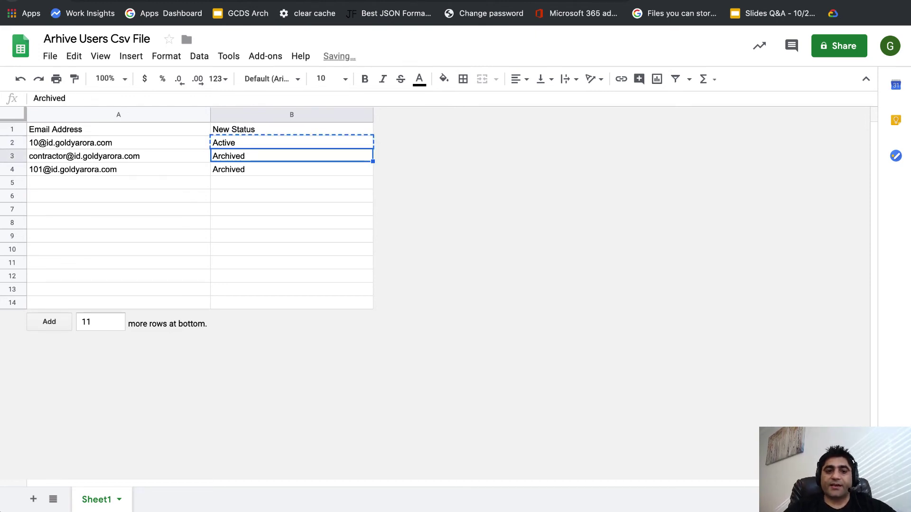
key("ctrl+v")
key("Down")
key("ctrl+v")
left_click(146, 189)
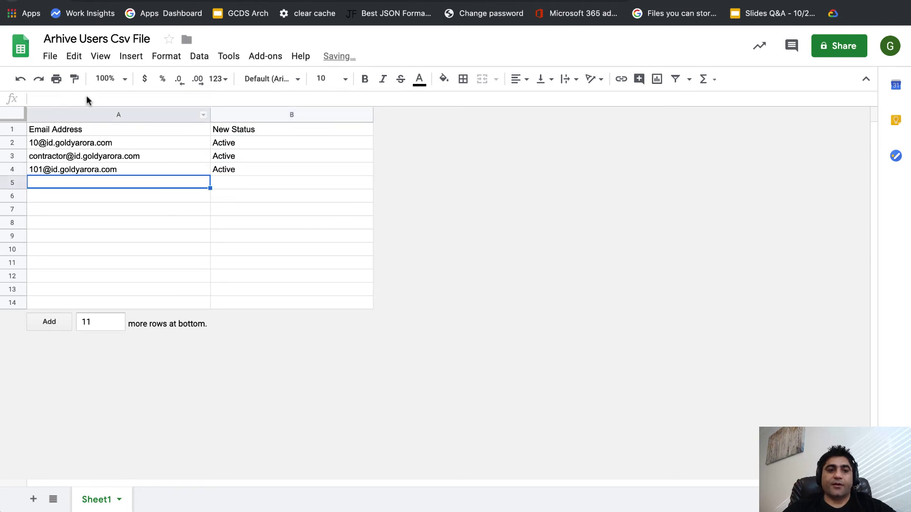
Rename the file to 'Arhive Users Csv File - final' and download it as CSV.
left_click(152, 39)
type("- final")
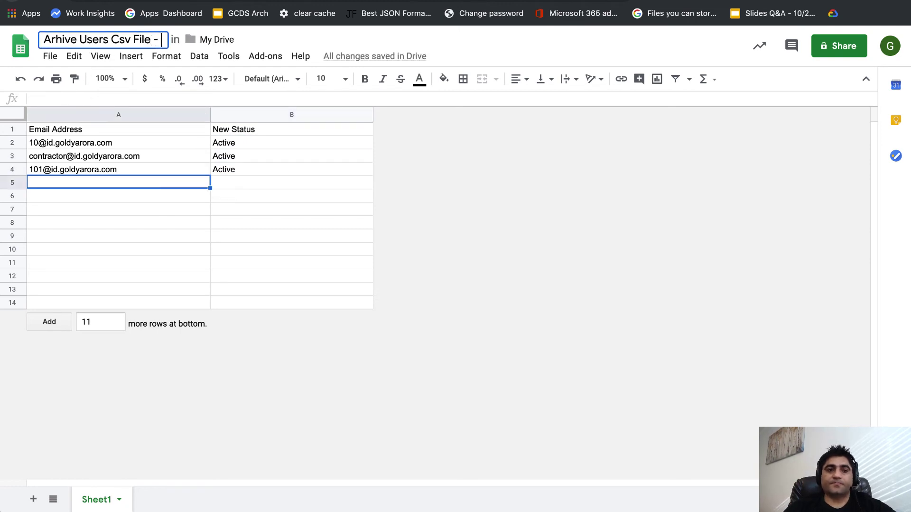
key("Return")
left_click(50, 56)
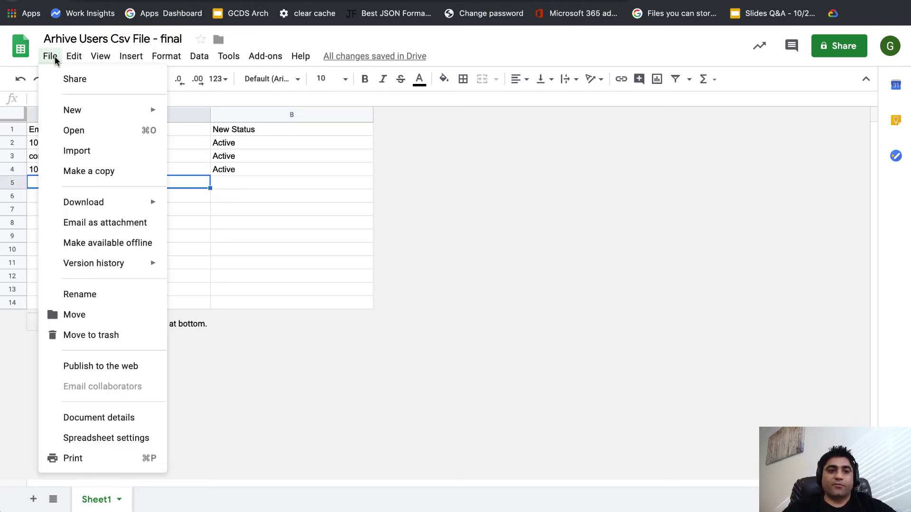
mouse_move(122, 201)
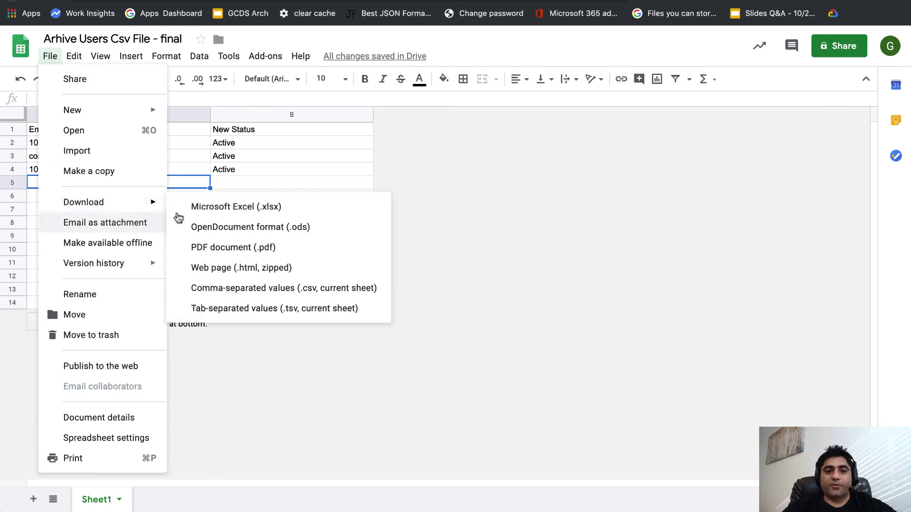
left_click(210, 288)
Bulk-upload the 'final' CSV and confirm 3 rows were uploaded successfully.
key("ctrl+Tab")
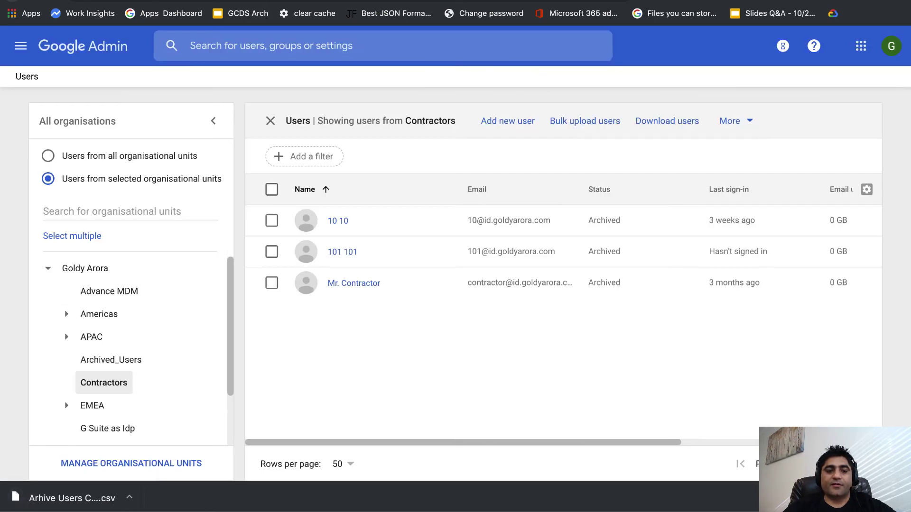
left_click(593, 122)
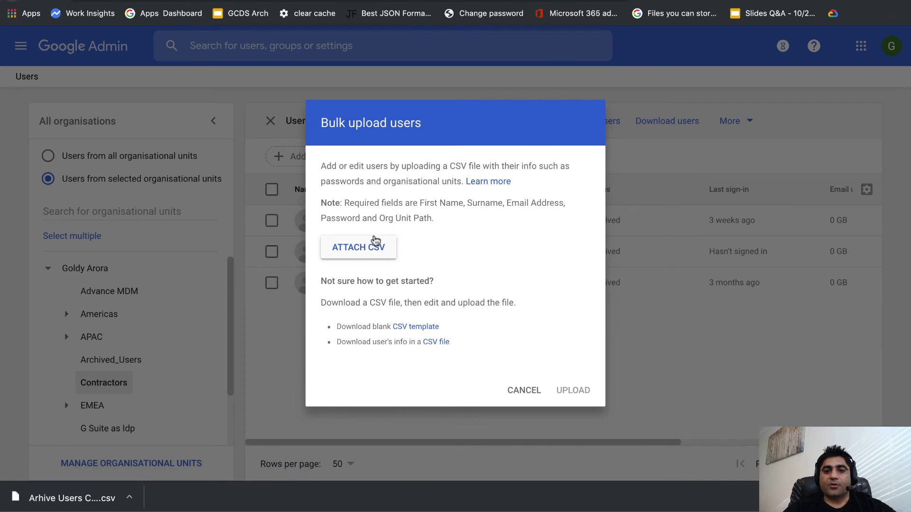
left_click(359, 249)
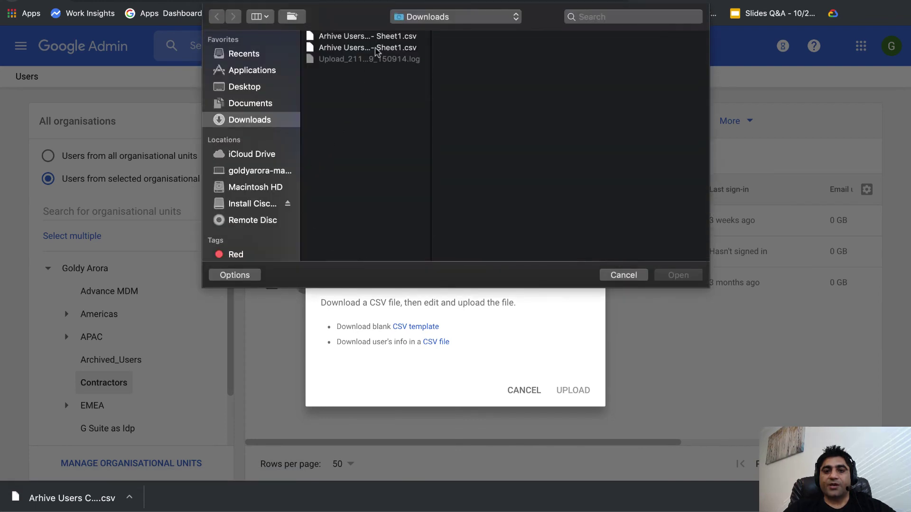
left_click(376, 49)
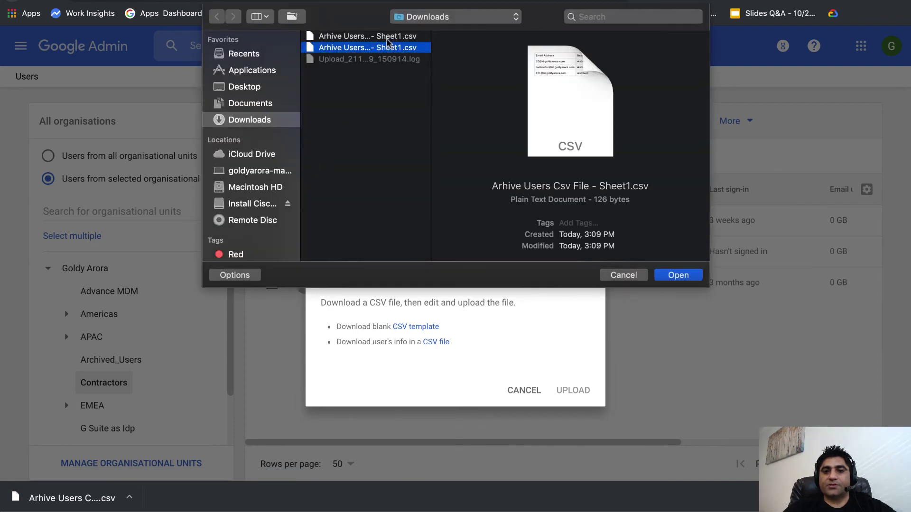
left_click(387, 38)
left_click(679, 276)
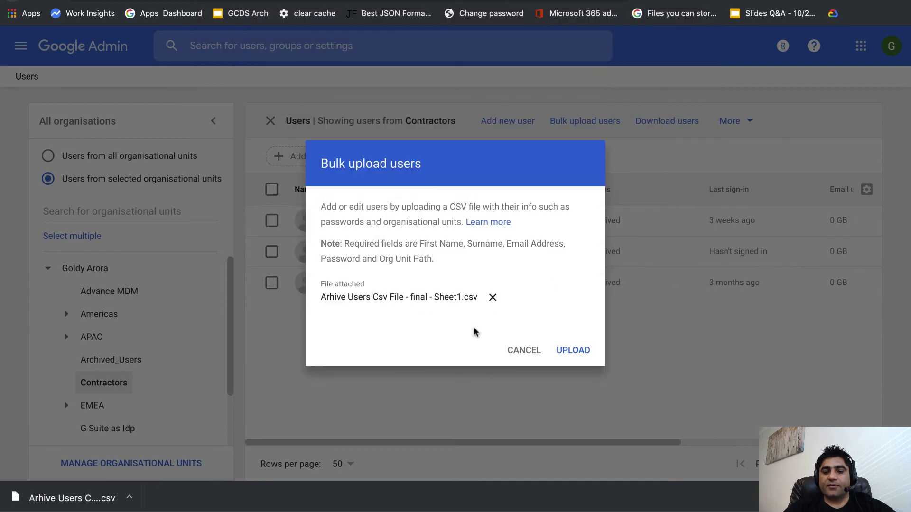
left_click(573, 352)
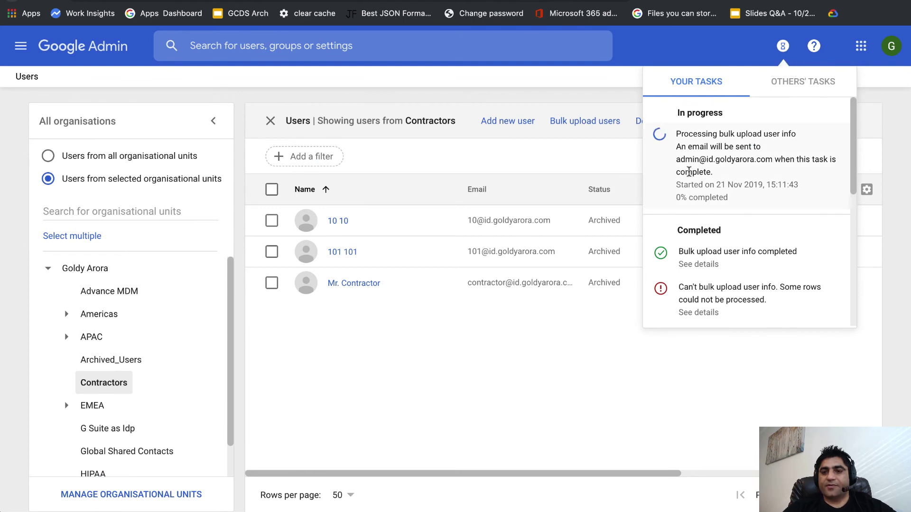
left_click(697, 147)
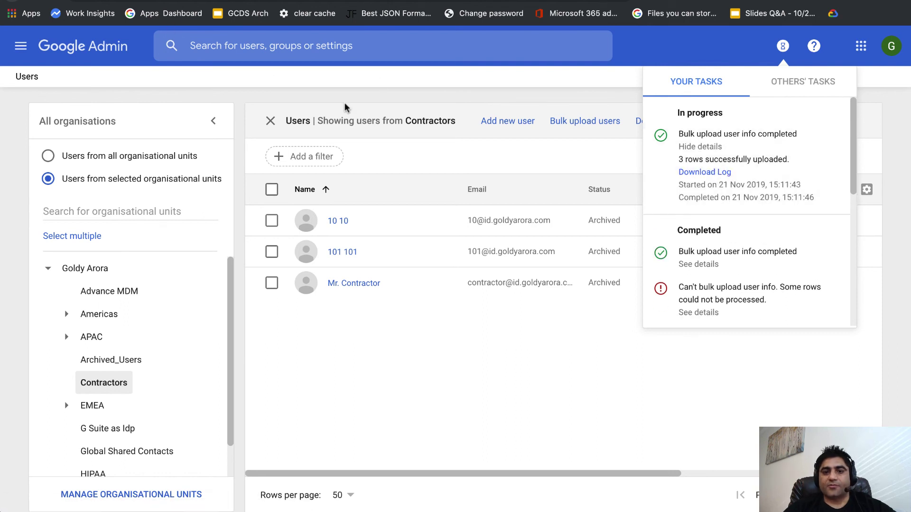
Reload the users page and filter to the Contractors unit to confirm its three users are Active.
key("super+r")
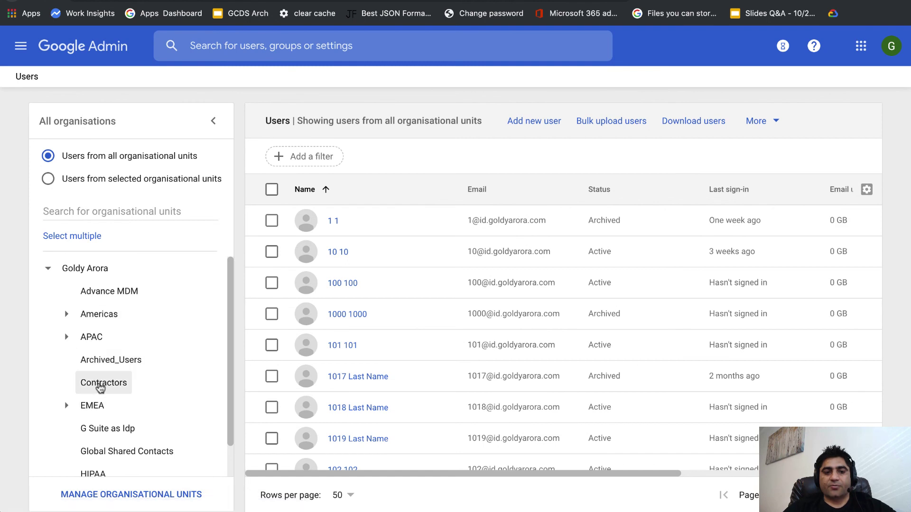
left_click(100, 386)
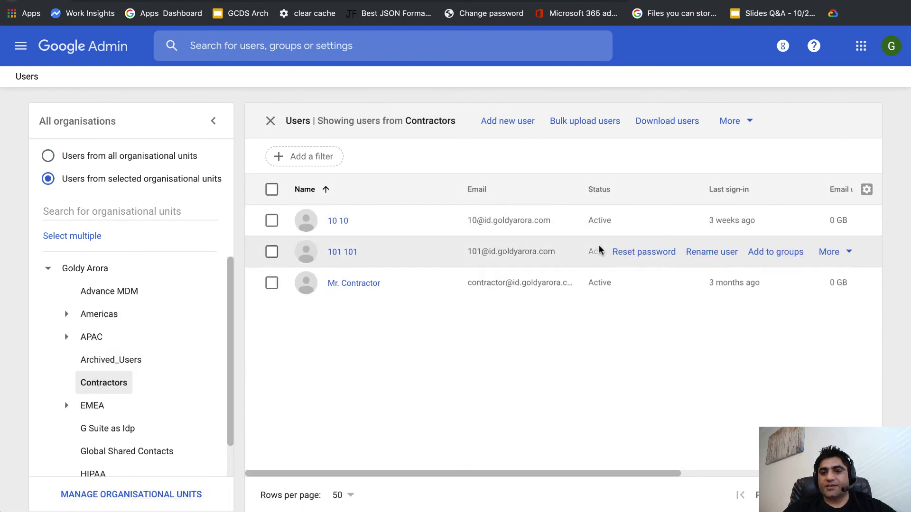
mouse_move(588, 209)
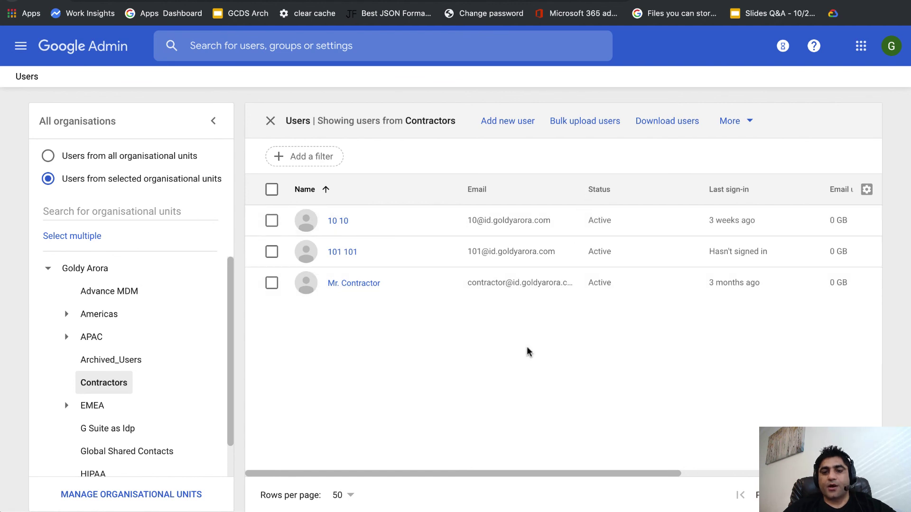